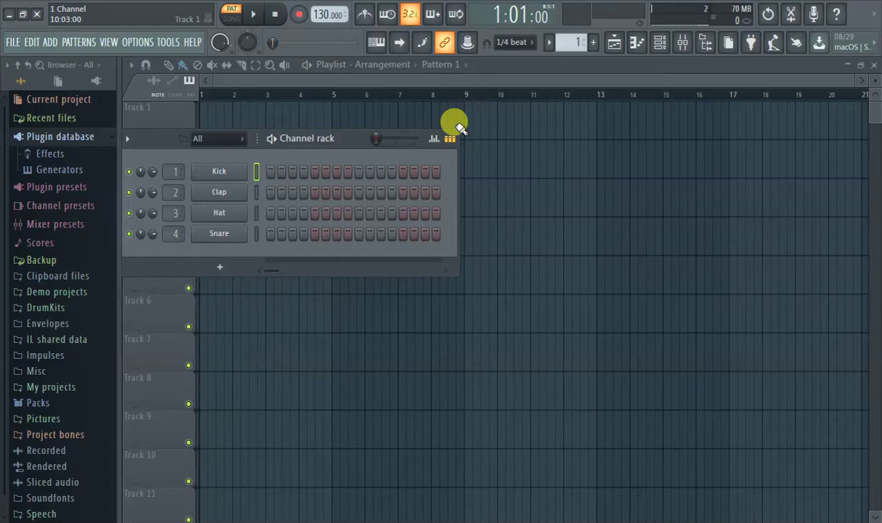
Step: Check the pattern selector and paint a Pattern 1 clip at bar 1 of Track 1
click(594, 44)
click(607, 59)
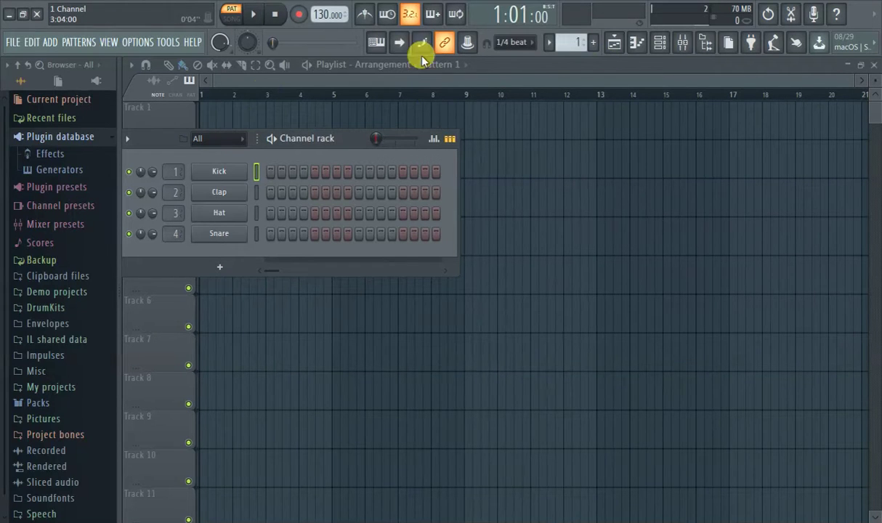
click(595, 43)
click(610, 58)
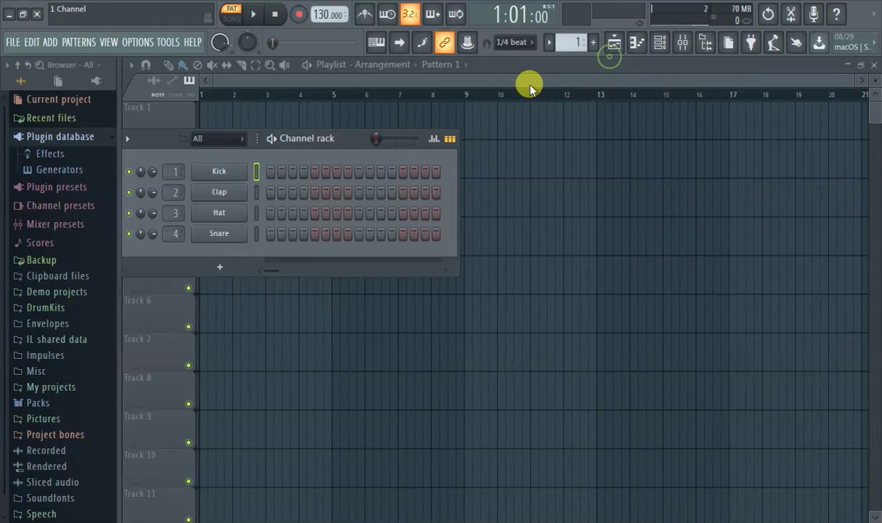
click(220, 123)
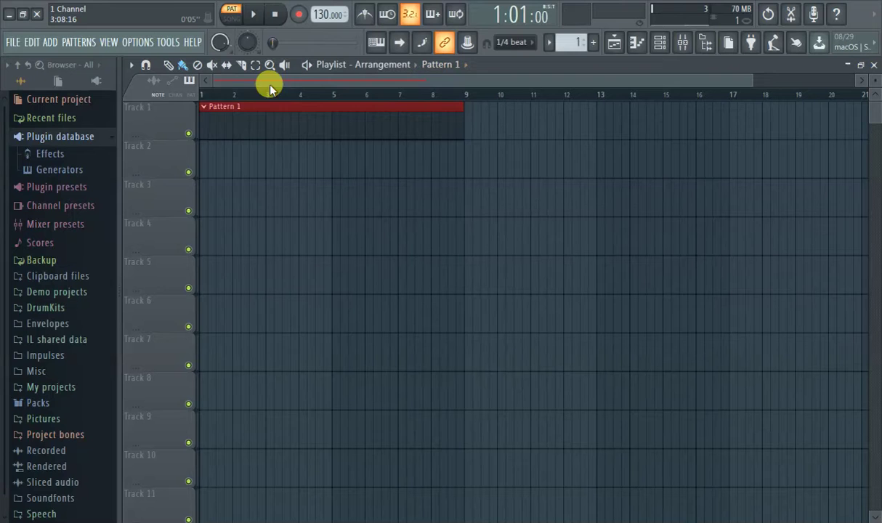
click(51, 43)
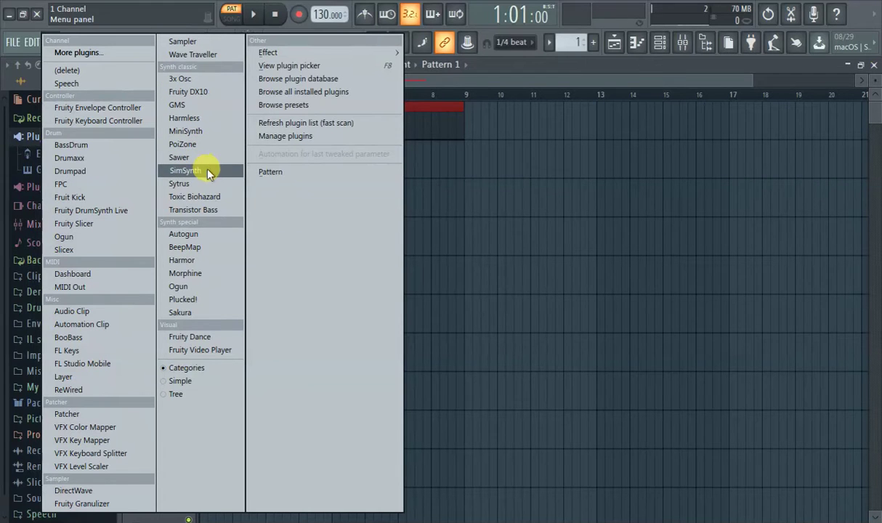
Step: Add a GMS channel and load Pad 7 MC from the 3. Pads & Textures bank
click(221, 104)
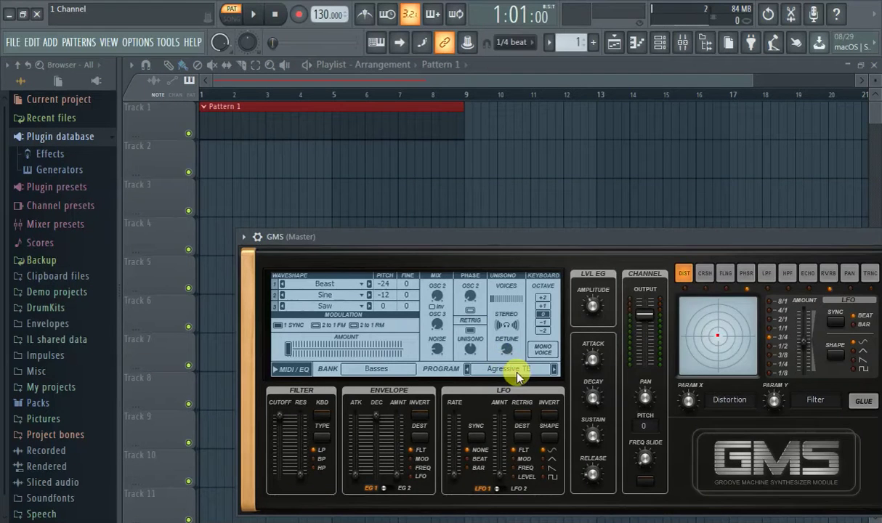
click(516, 374)
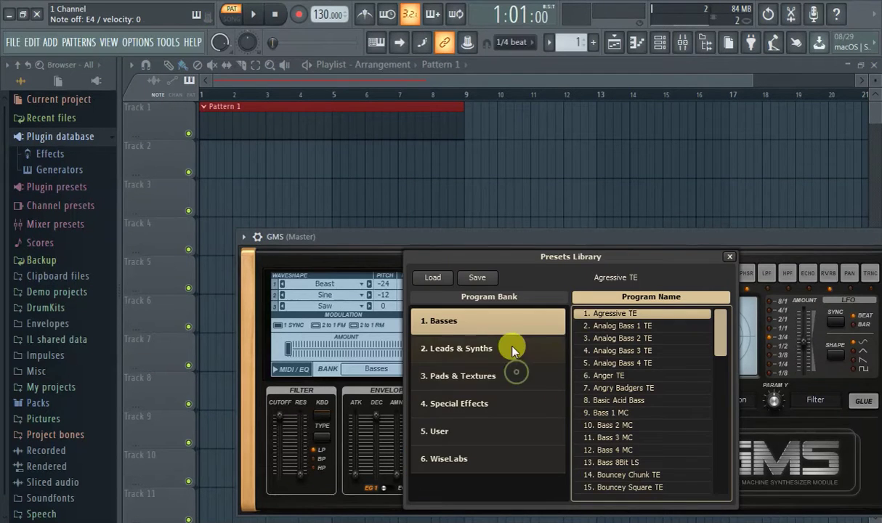
click(480, 374)
scroll(625, 388, down, 2)
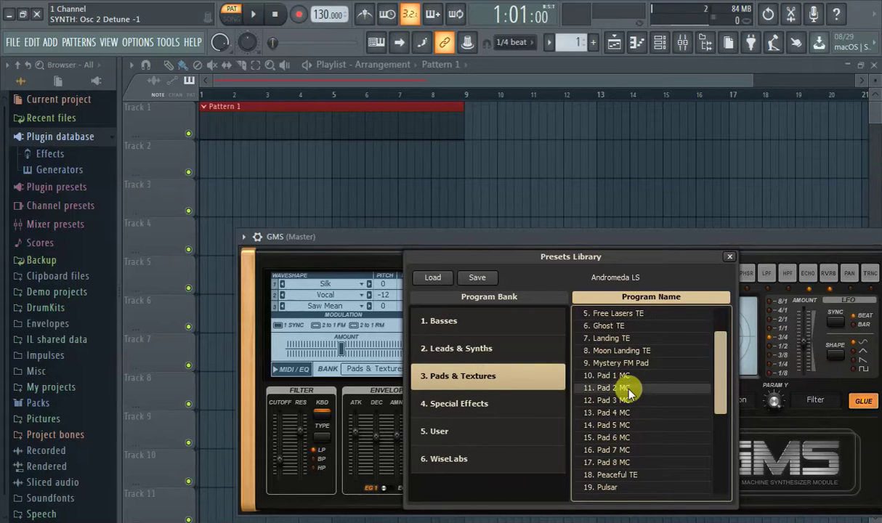
double_click(634, 454)
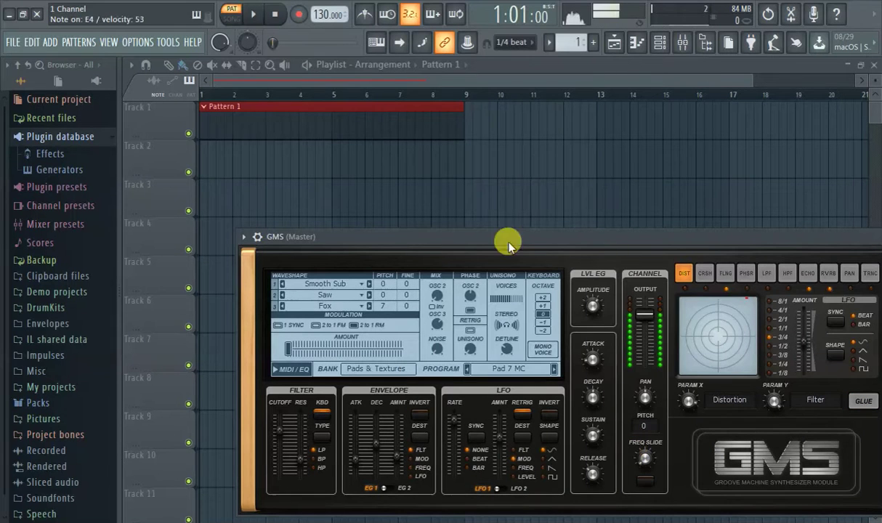
Step: Set snap to Beat, move to bar 1 and record GMS pad chords into Pattern 1
key(z)
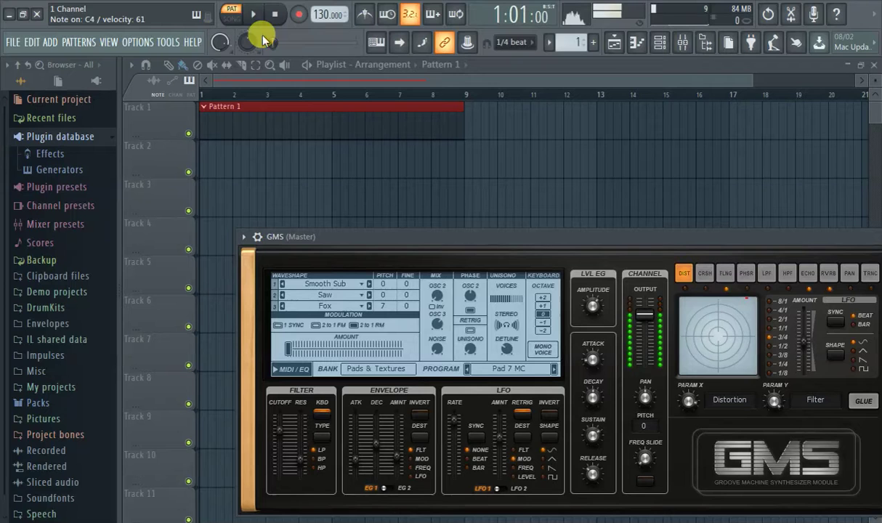
click(517, 42)
click(513, 219)
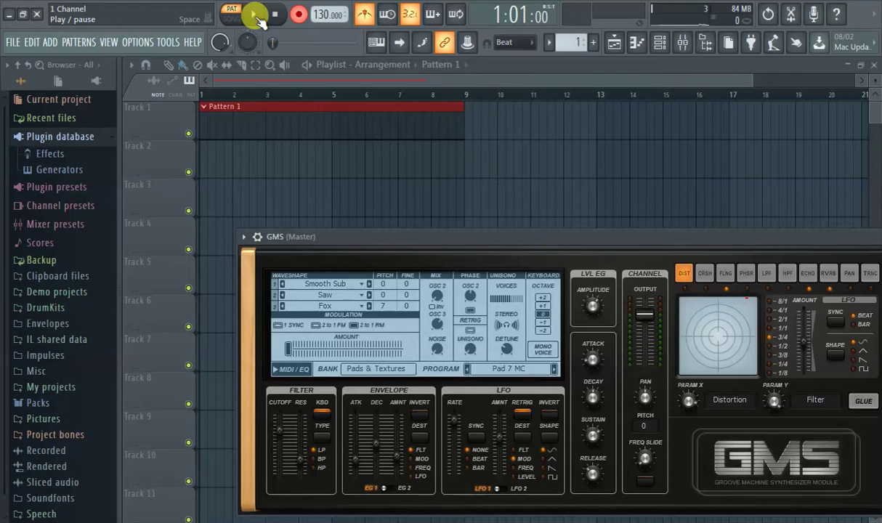
click(215, 92)
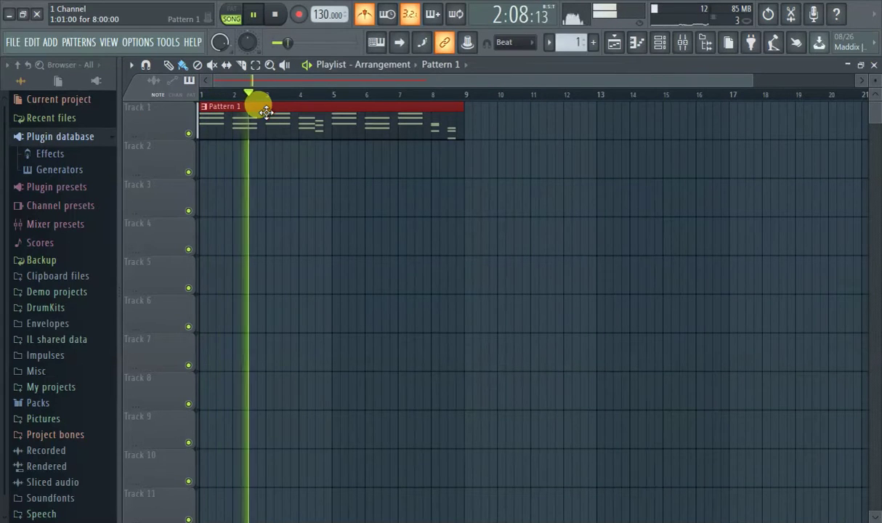
double_click(315, 133)
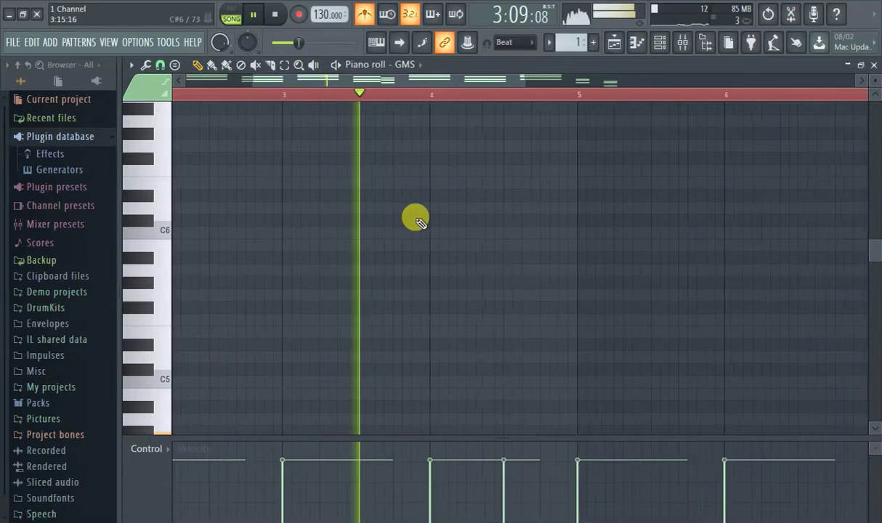
Step: Select the bar-4 G3–B3–D4 chord and stretch its notes to end at bar 5
scroll(420, 229, down, 4)
ctrl+scroll(389, 221, up, 2)
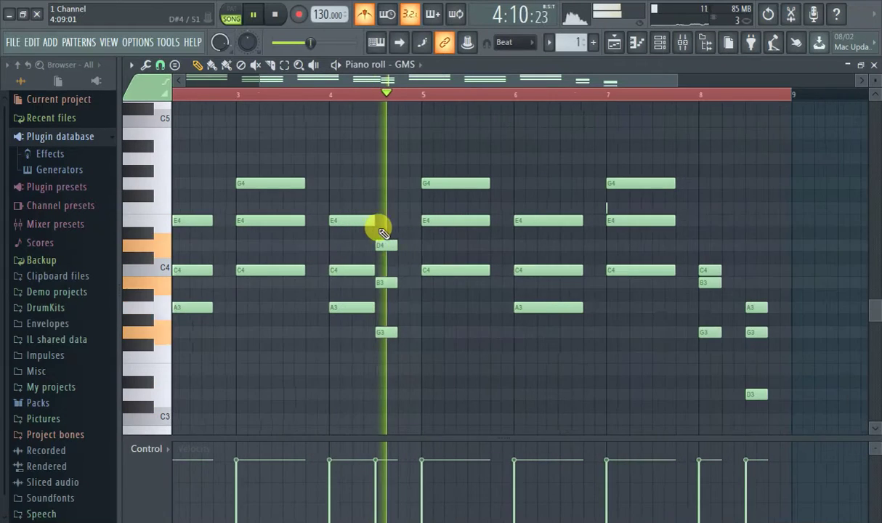
ctrl+scroll(380, 227, up, 2)
ctrl+scroll(441, 248, up, 1)
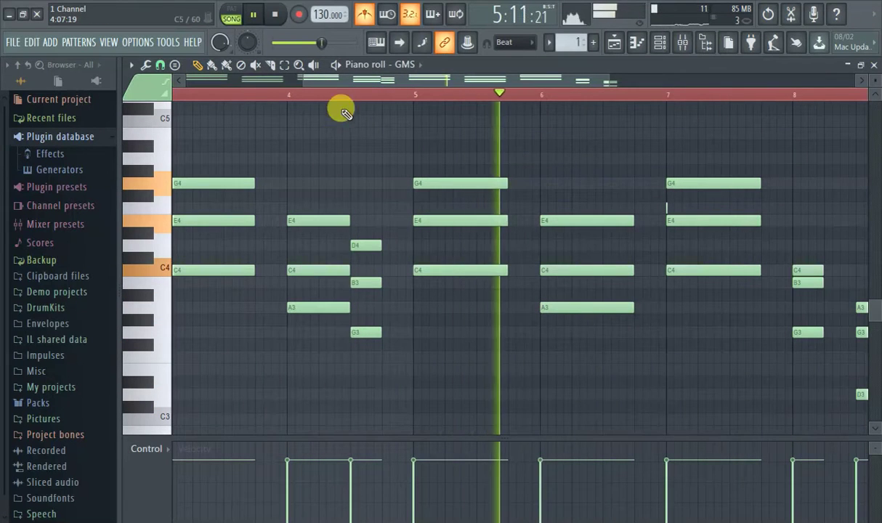
drag(354, 237, 389, 360)
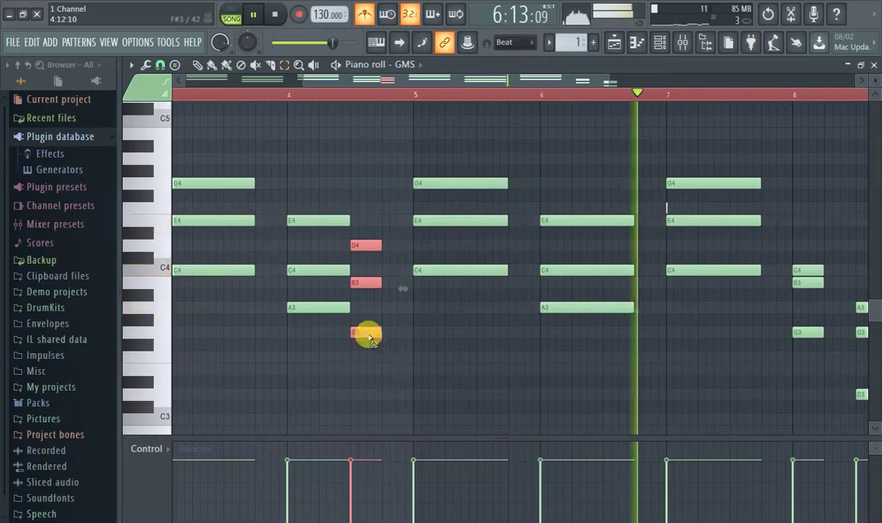
click(197, 66)
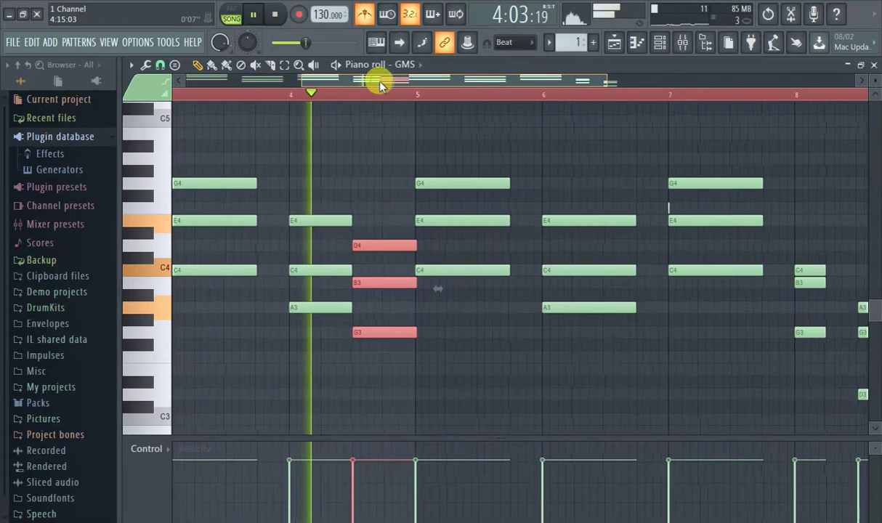
click(349, 219)
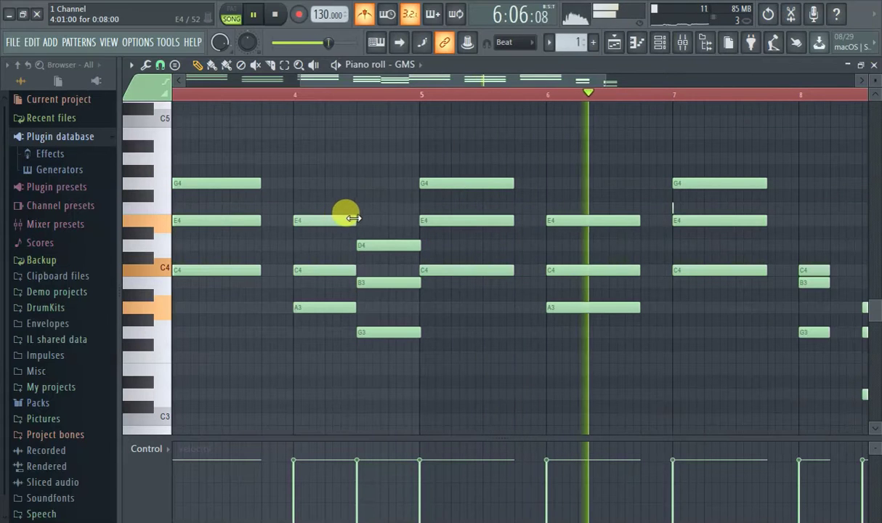
Step: Shorten the bar-4 E4–C4–A3 and G3–B3–D4 chords to end before the next chord
click(285, 67)
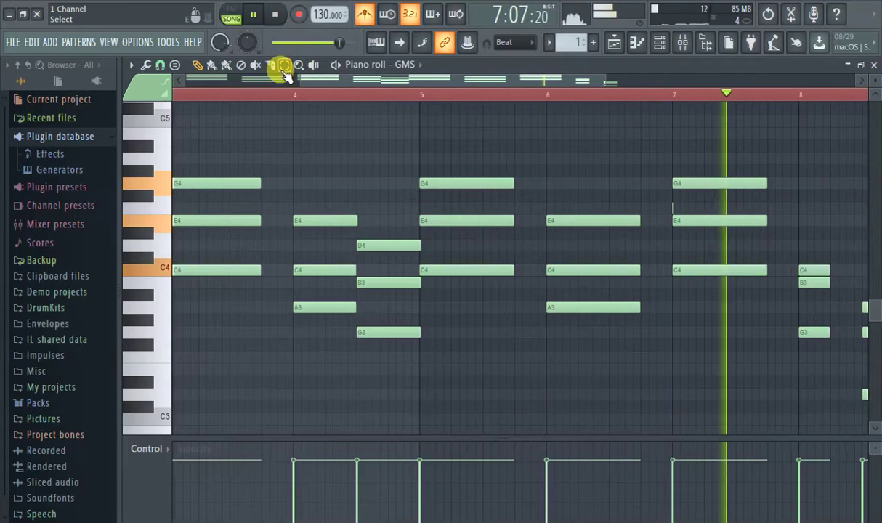
drag(292, 204, 338, 320)
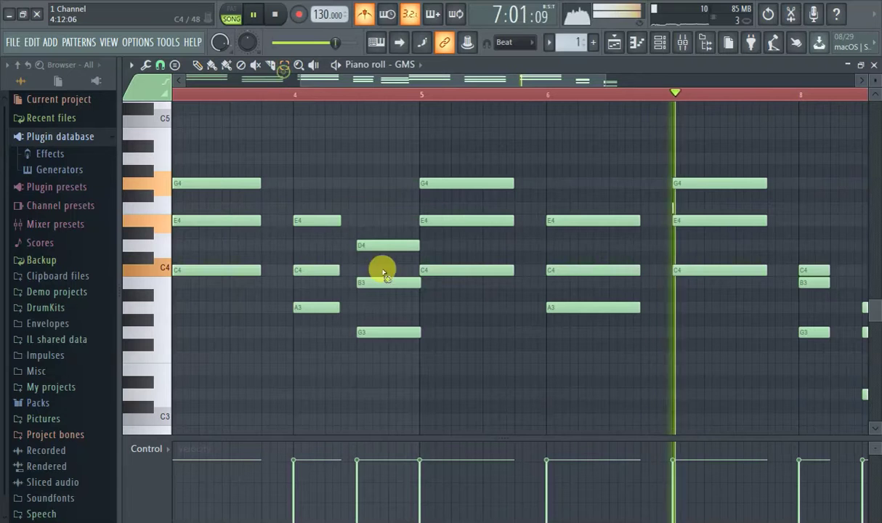
drag(378, 237, 398, 364)
click(198, 65)
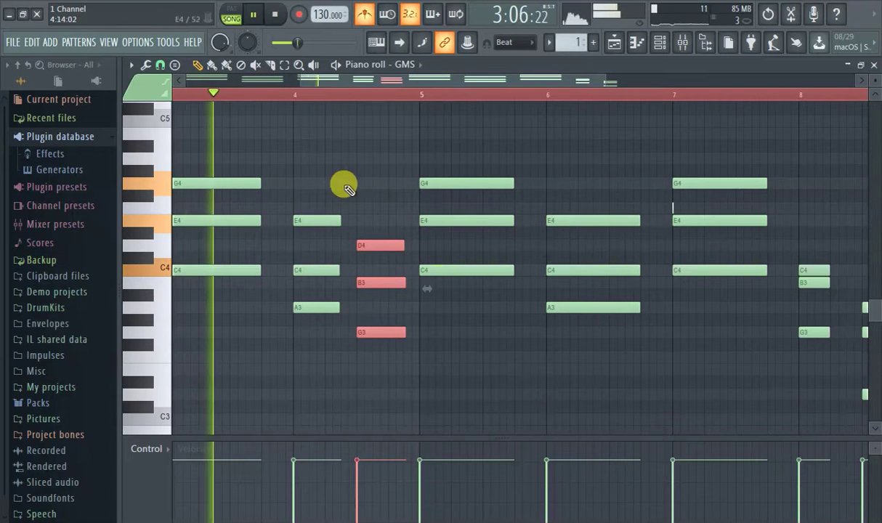
drag(304, 82, 273, 88)
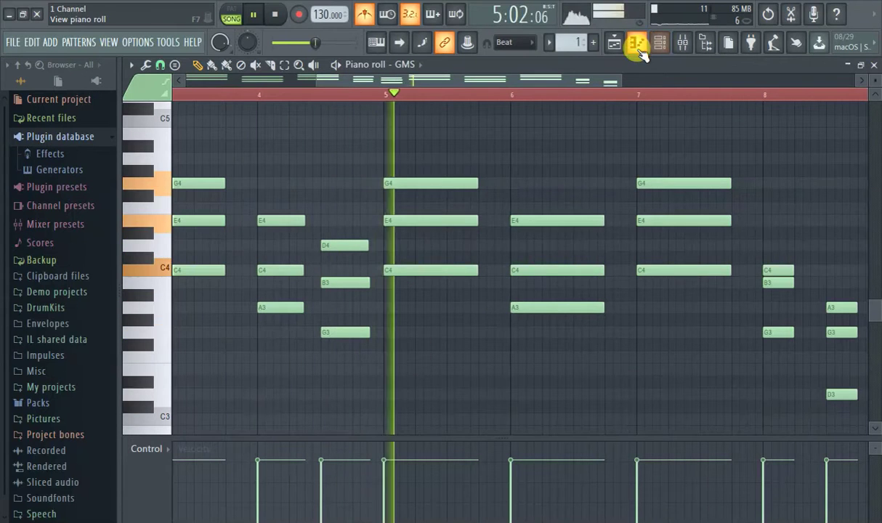
Step: Lengthen the Pattern 1 notes from bar 8 onward in the piano roll
click(616, 42)
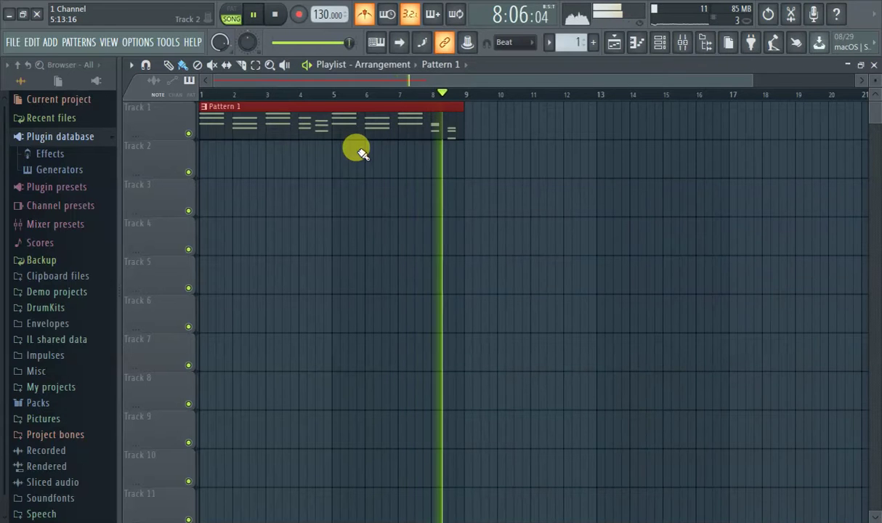
double_click(423, 111)
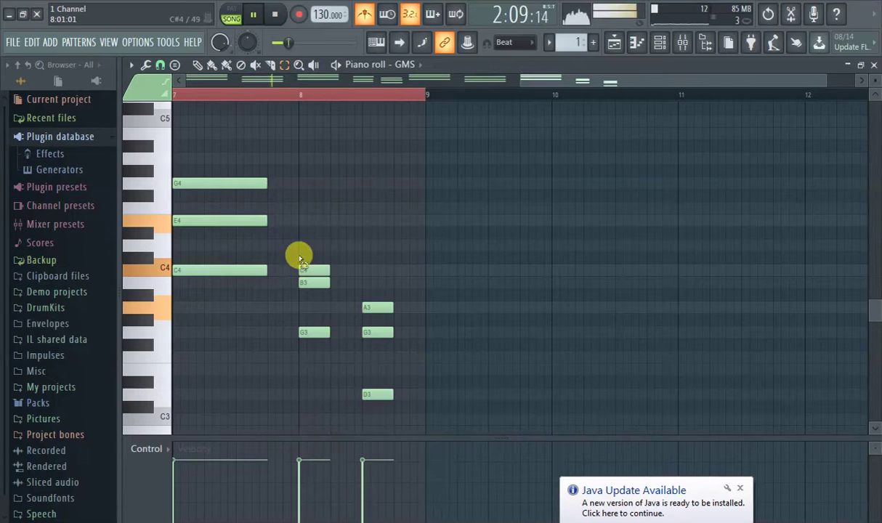
drag(299, 259, 443, 409)
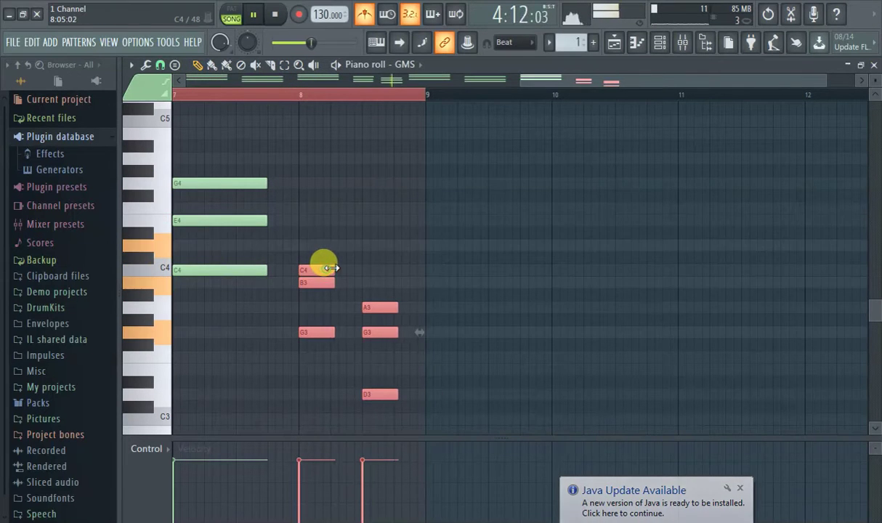
drag(325, 268, 343, 267)
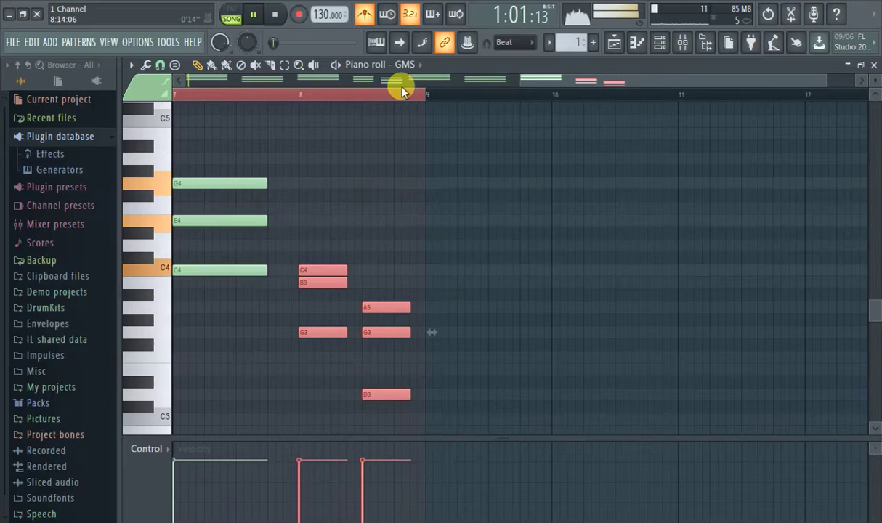
Step: Return to the playlist and create a new empty Pattern 2
click(617, 42)
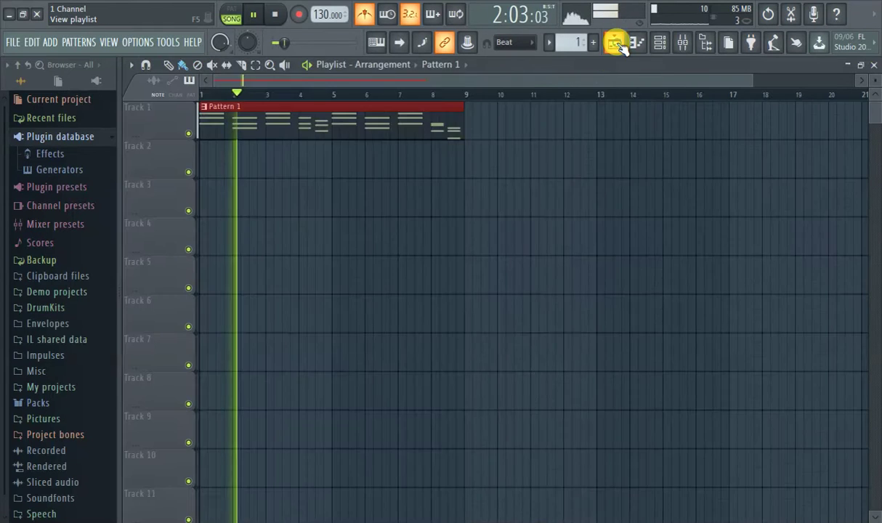
double_click(323, 123)
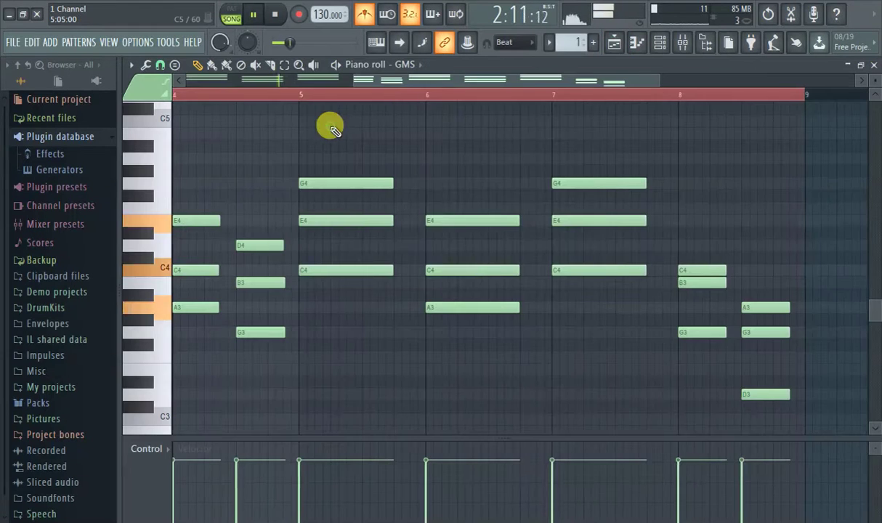
click(613, 43)
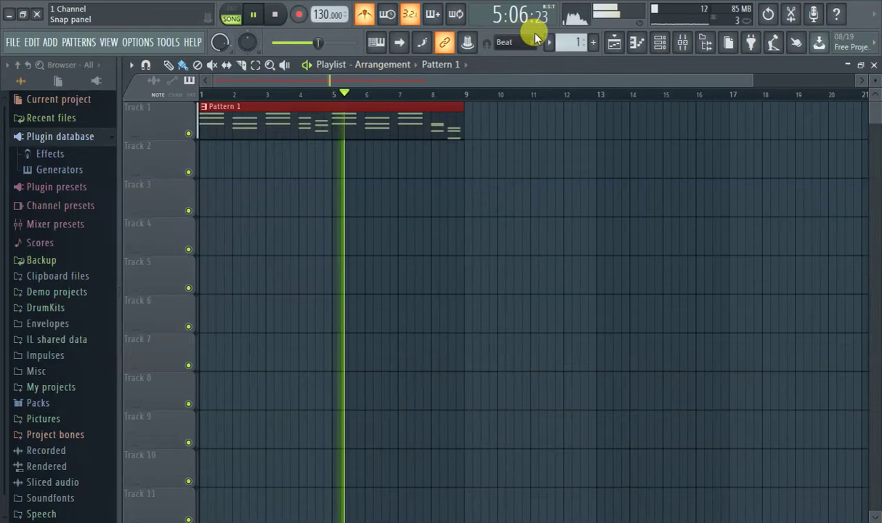
click(594, 41)
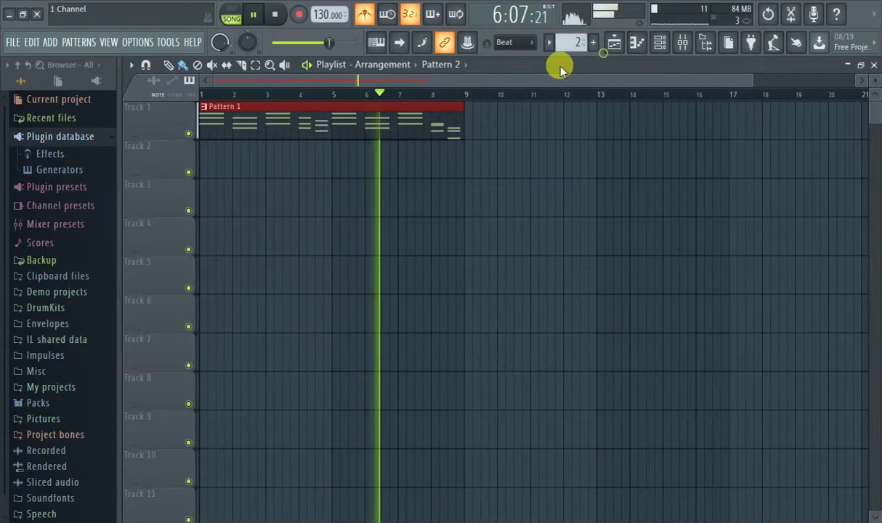
Step: Paint Pattern 2 at bar 1 of Track 2 and a second Pattern 1 clip at bar 9
click(220, 161)
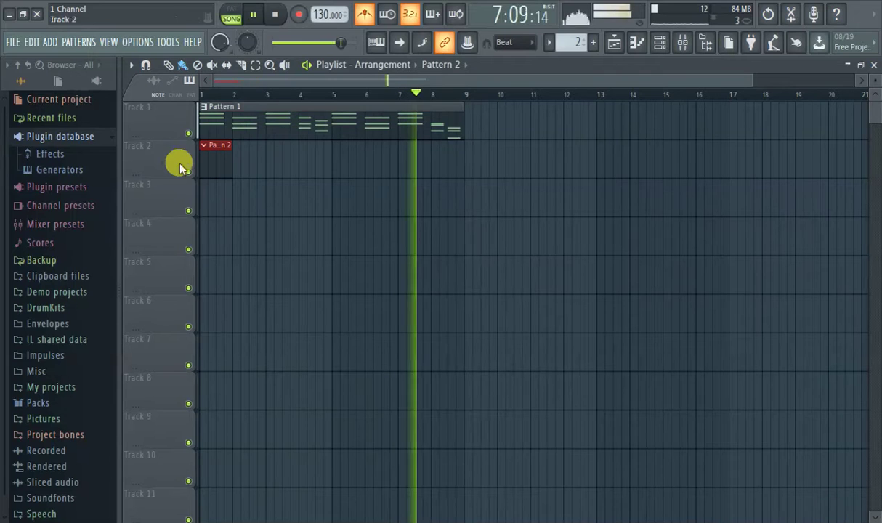
click(384, 112)
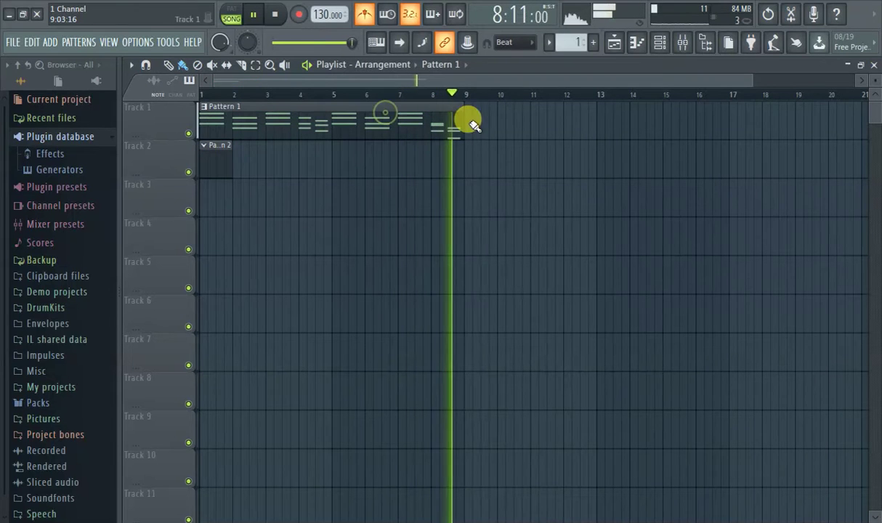
click(473, 122)
Step: Duplicate the Pattern 1 clips with Ctrl+B to make six clips out to bar 49
click(255, 64)
drag(333, 113, 480, 132)
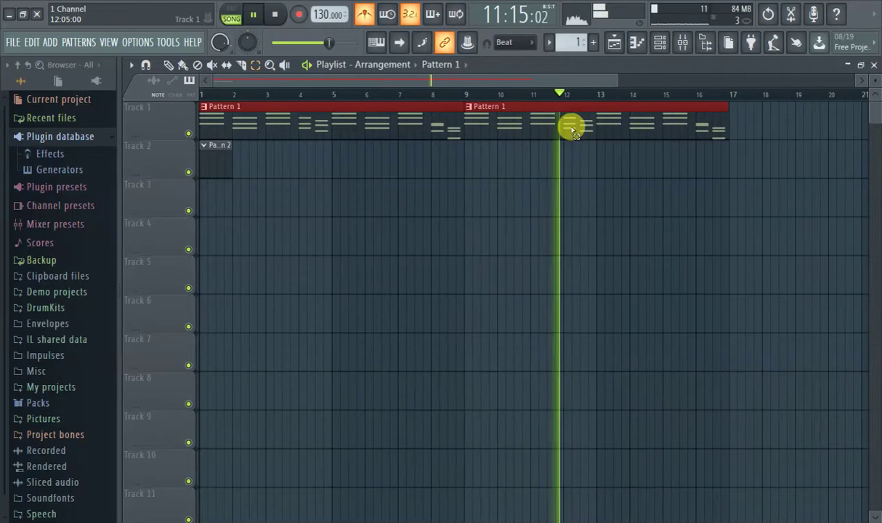
key(ctrl+b)
key(ctrl+b)
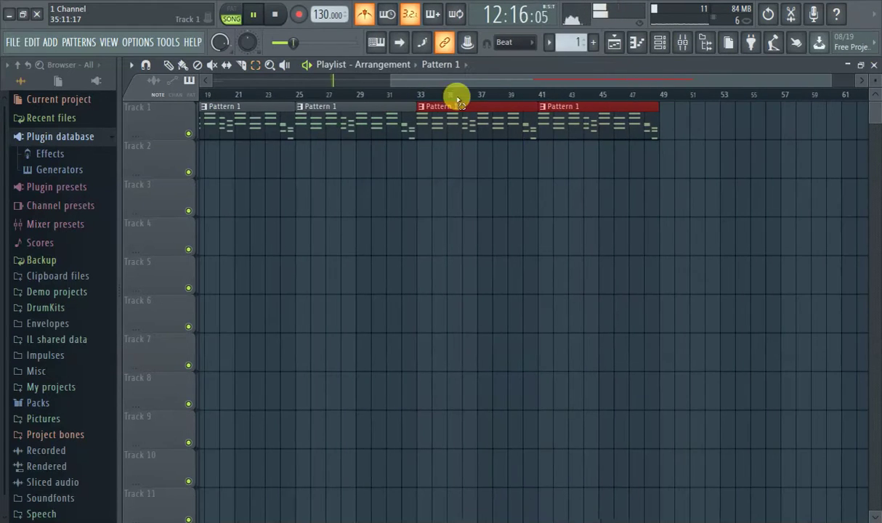
drag(457, 81, 183, 107)
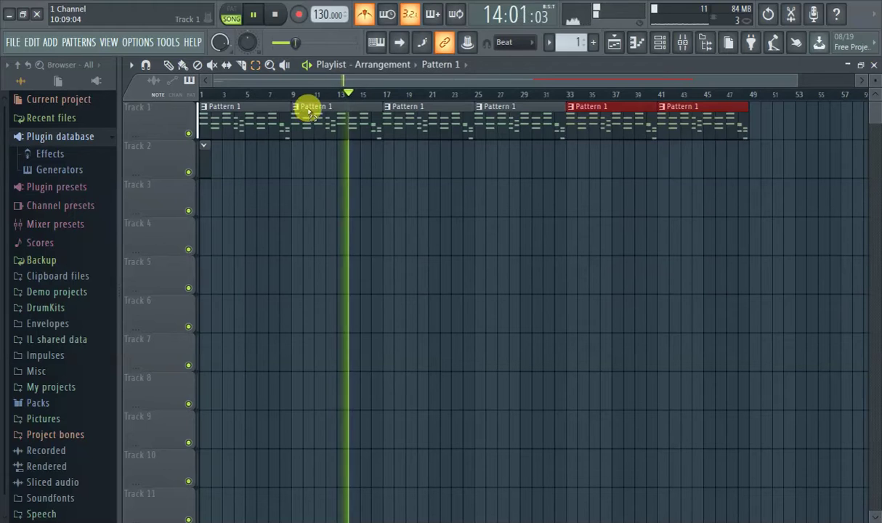
click(612, 43)
click(614, 43)
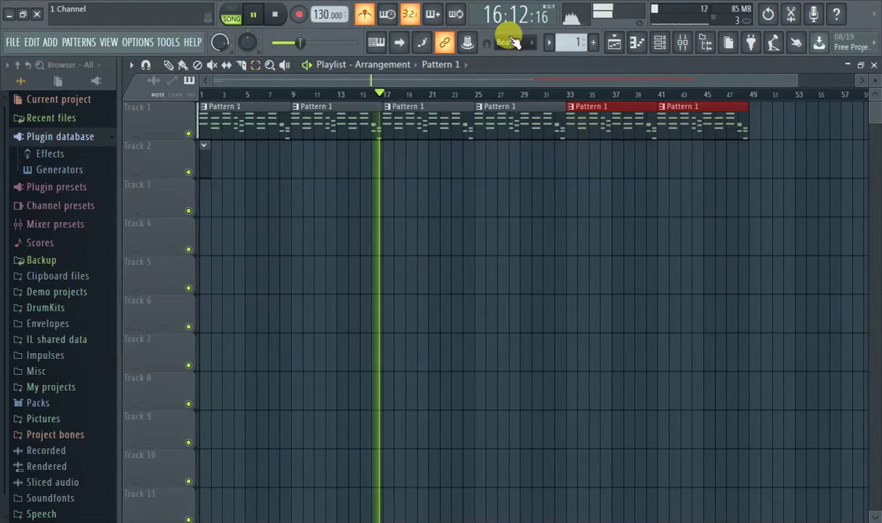
click(197, 147)
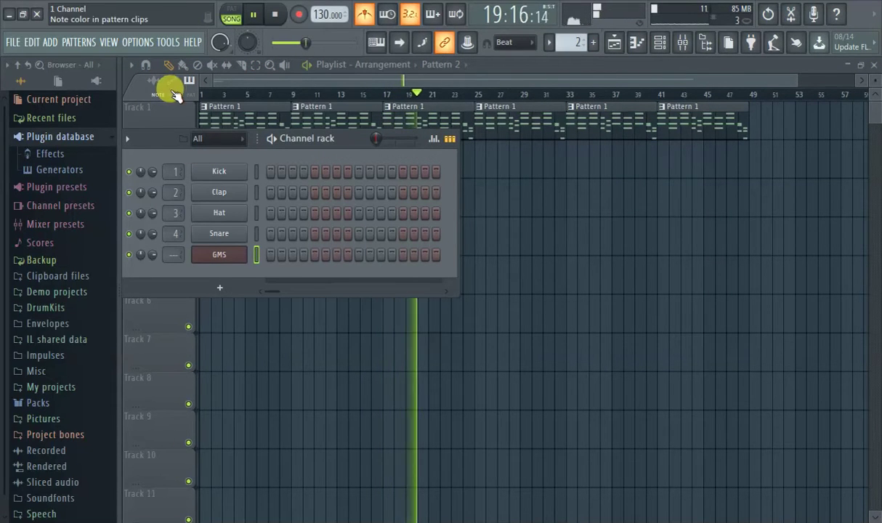
Step: Add a second GMS channel and load Bass 1 MC from the Basses bank
click(51, 43)
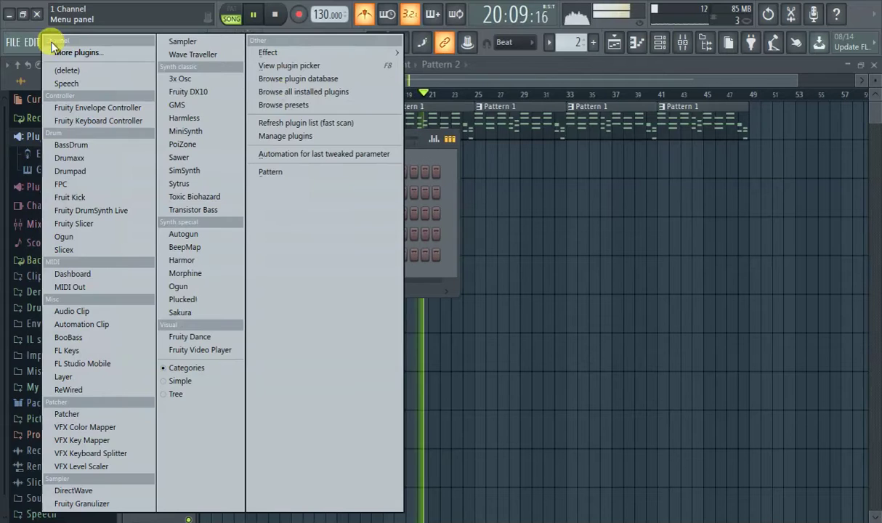
click(191, 105)
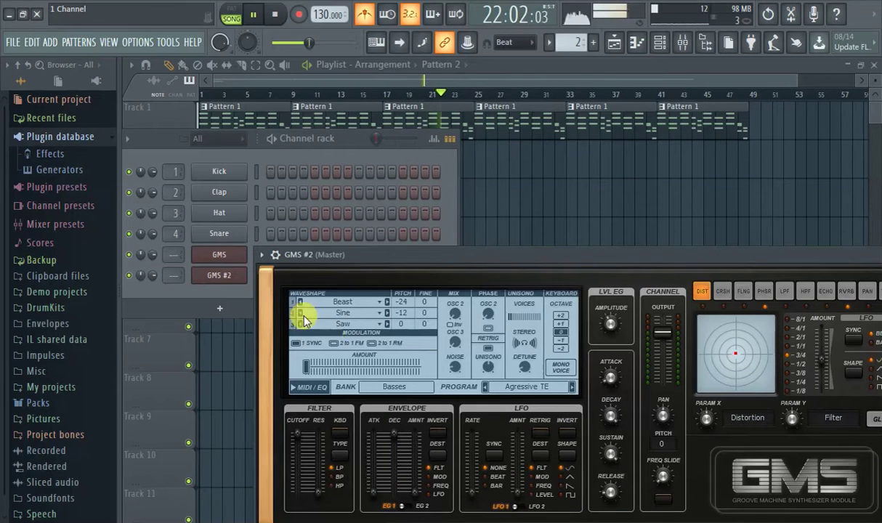
click(218, 256)
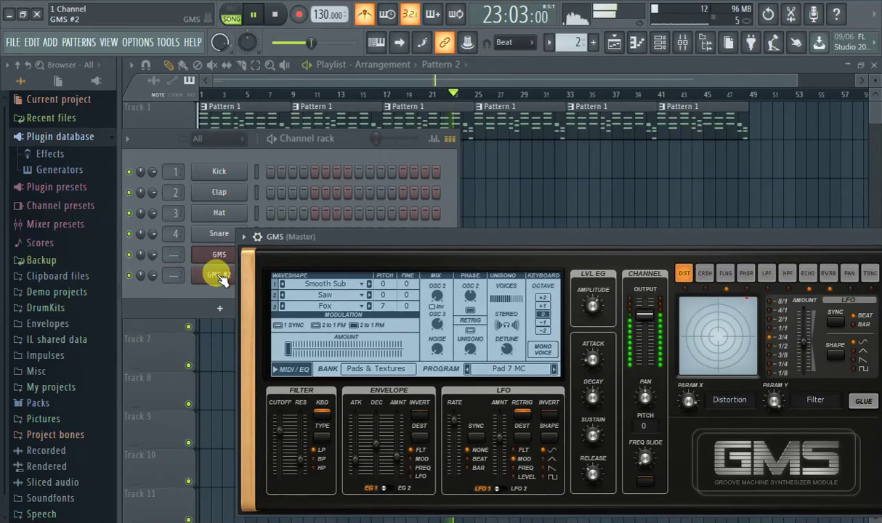
click(218, 276)
click(514, 385)
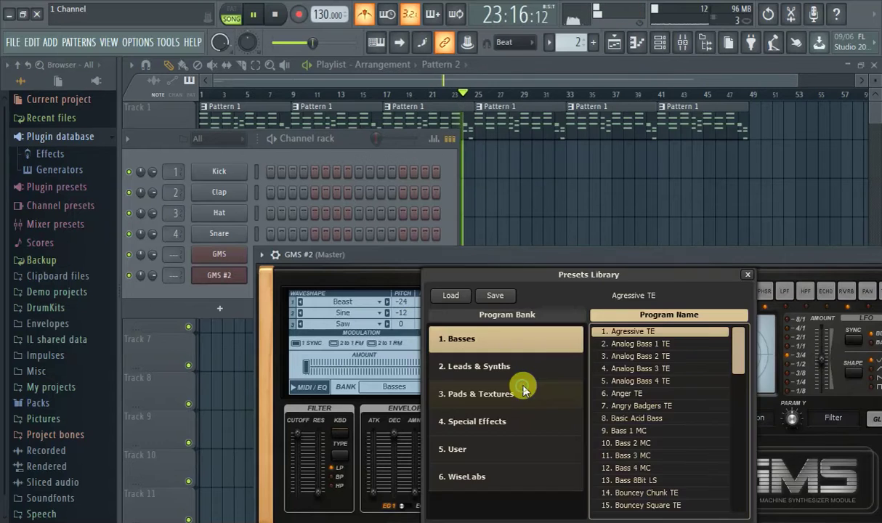
scroll(656, 407, down, 1)
double_click(656, 394)
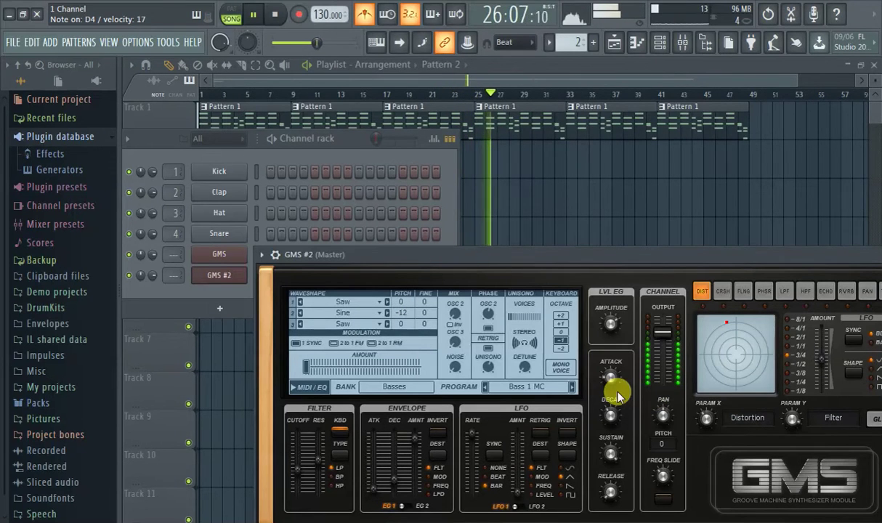
Step: Switch GMS #2 to Bass 2 MC and record a bass line into Pattern 2 on Track 2
click(572, 387)
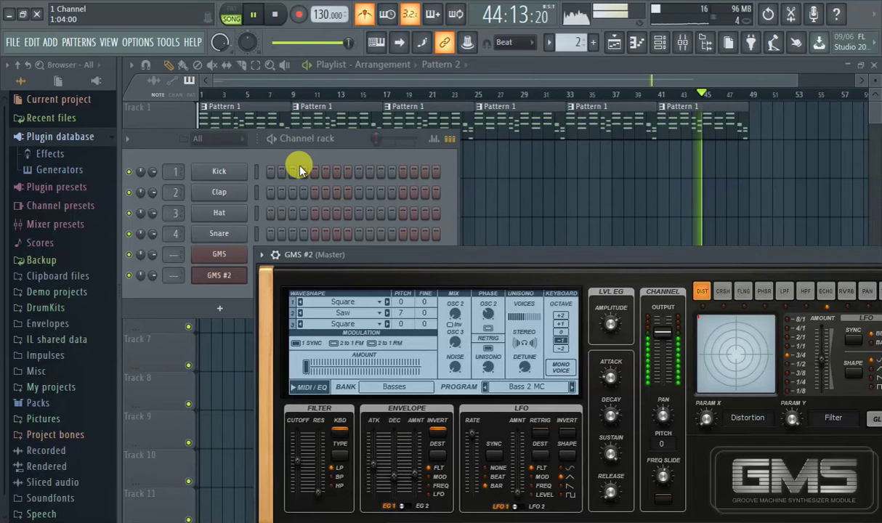
click(252, 14)
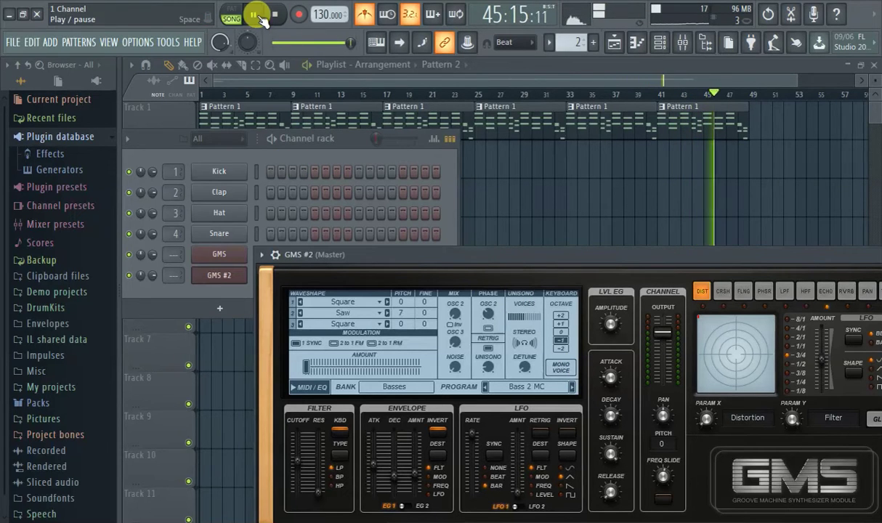
drag(350, 42, 274, 41)
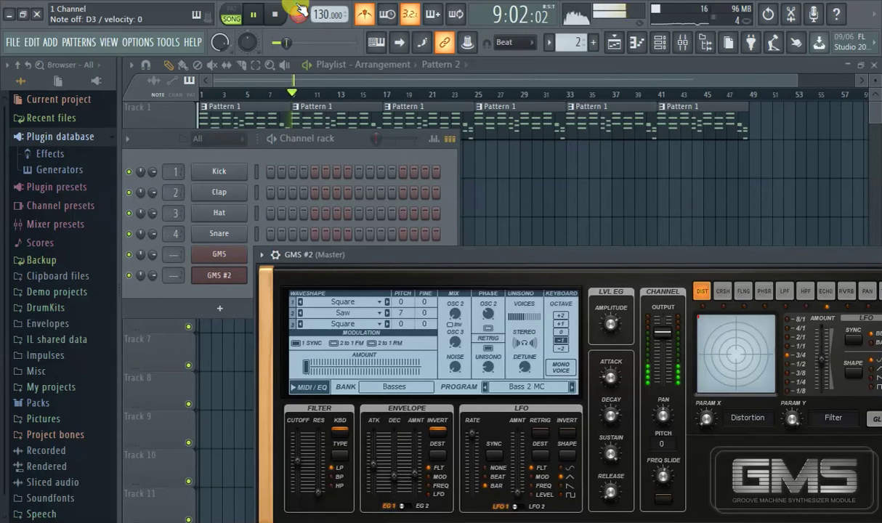
click(236, 83)
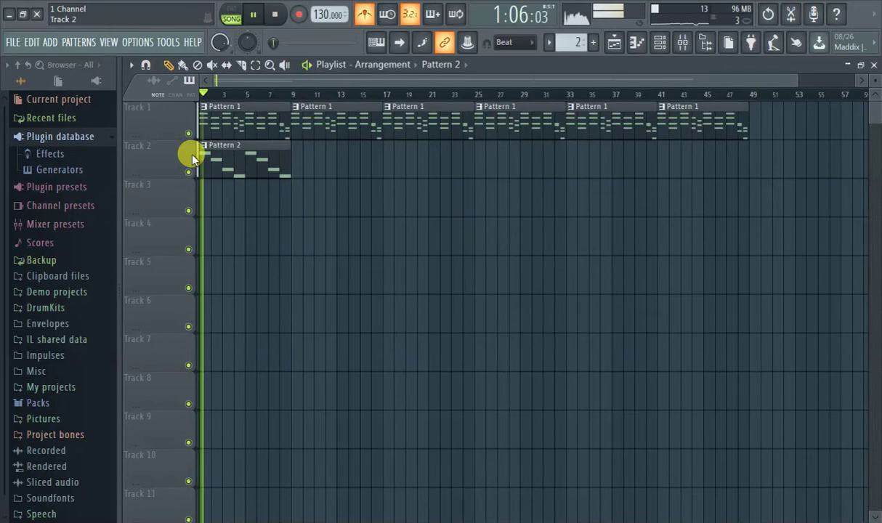
Step: In Pattern 2's piano roll, move the bar-4 D3 to G2 and the bar-8 D3 to D4
double_click(217, 152)
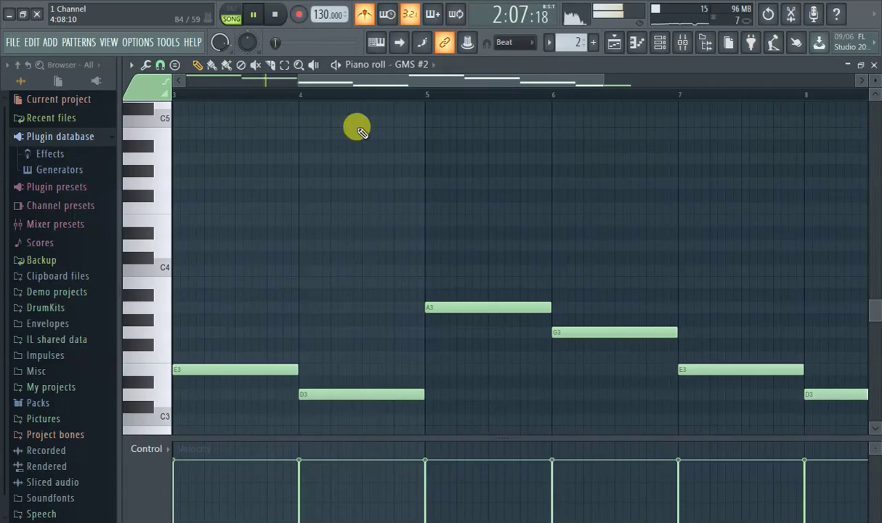
drag(482, 314, 458, 404)
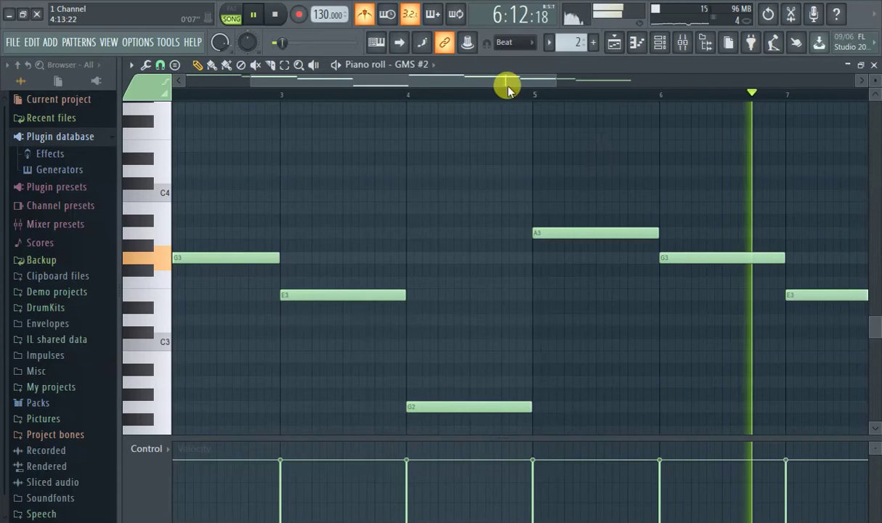
drag(509, 85, 625, 203)
mouse_move(696, 320)
mouse_down()
mouse_move(700, 156)
mouse_move(705, 170)
mouse_up()
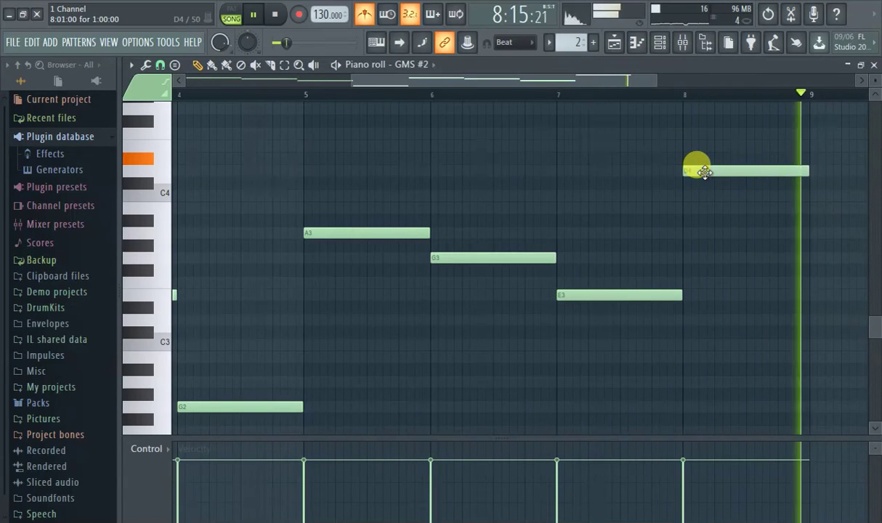